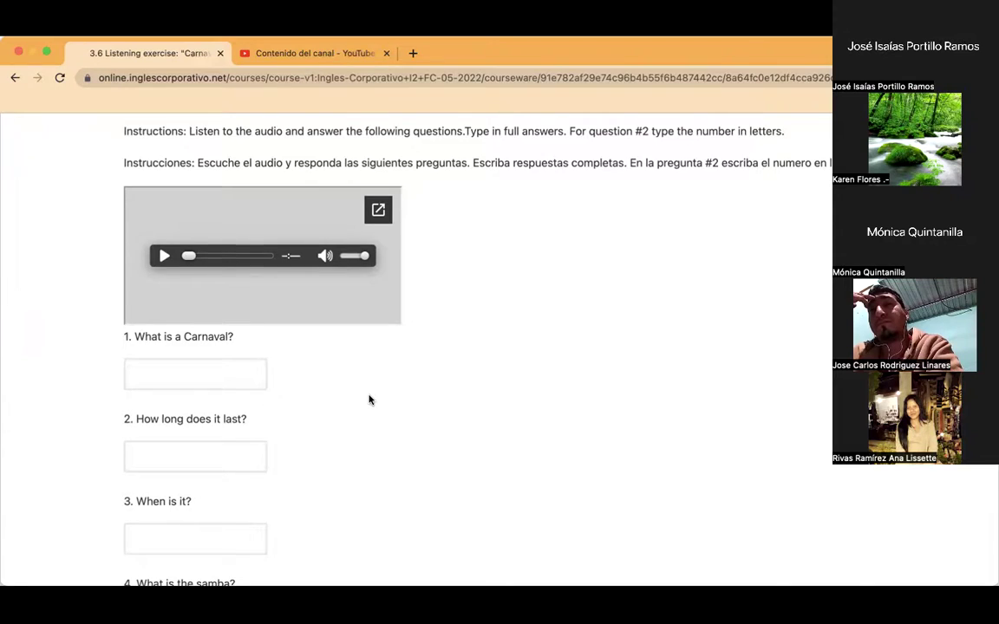
# Play the "Carnaval time" audio while reading the four questions, and pause it at 1:30.
pyautogui.scroll(-5, 368, 400)
pyautogui.scroll(5, 368, 399)
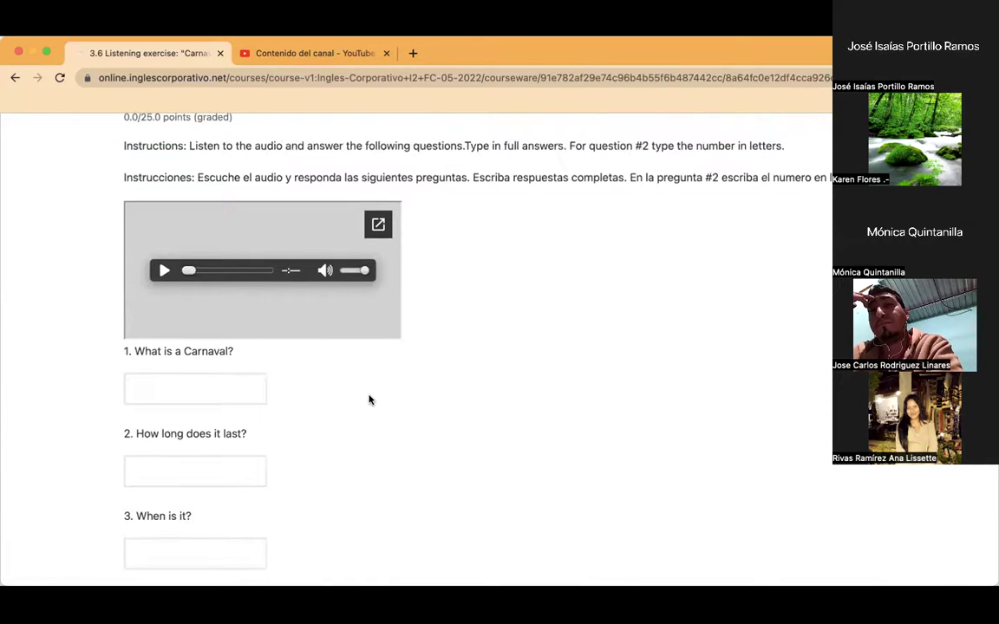
pyautogui.click(166, 272)
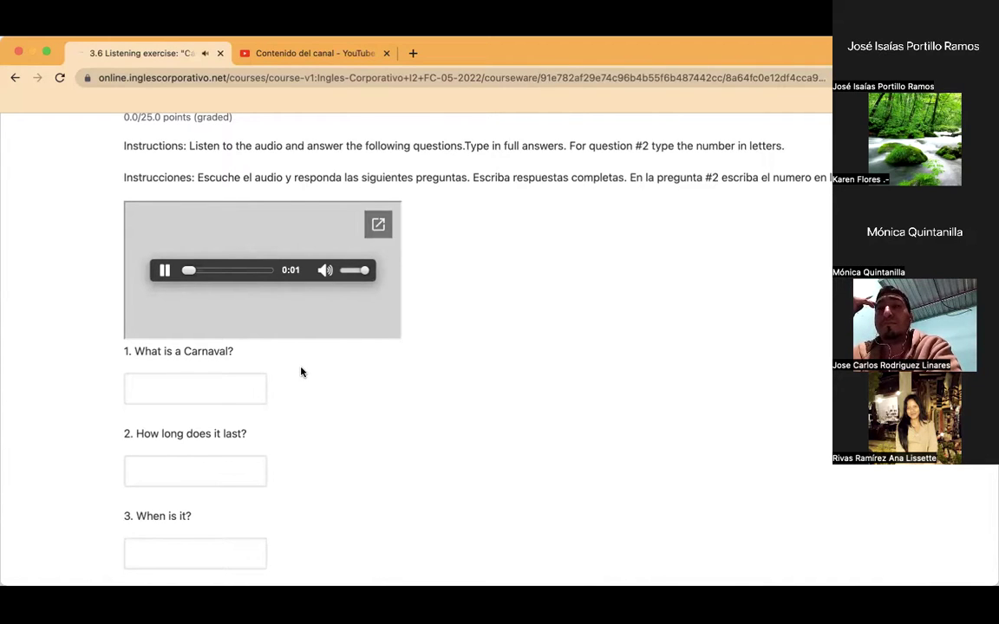
pyautogui.scroll(-1, 302, 372)
pyautogui.scroll(-5, 301, 372)
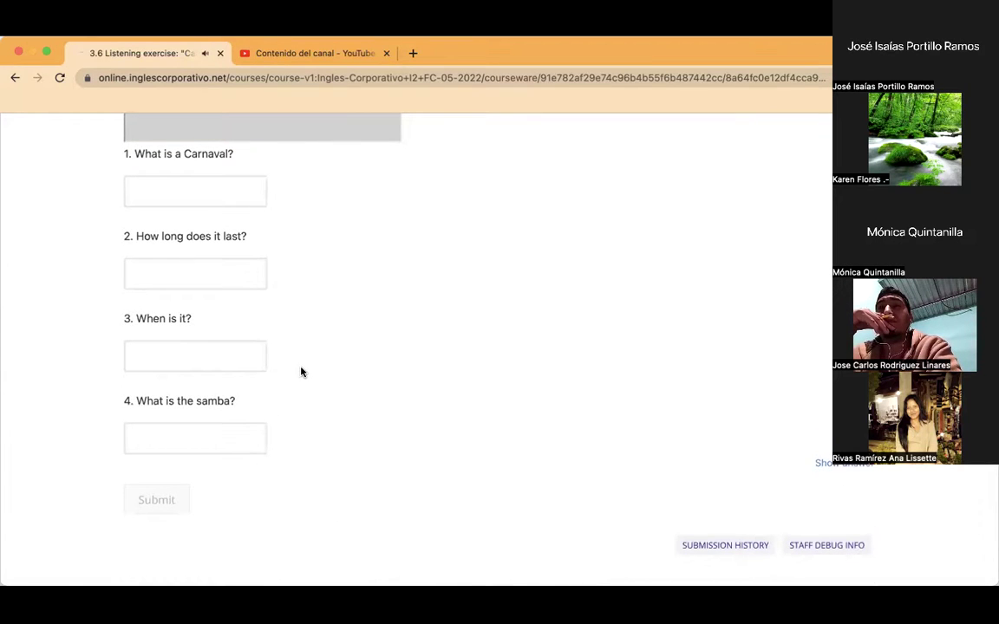
pyautogui.scroll(1, 302, 372)
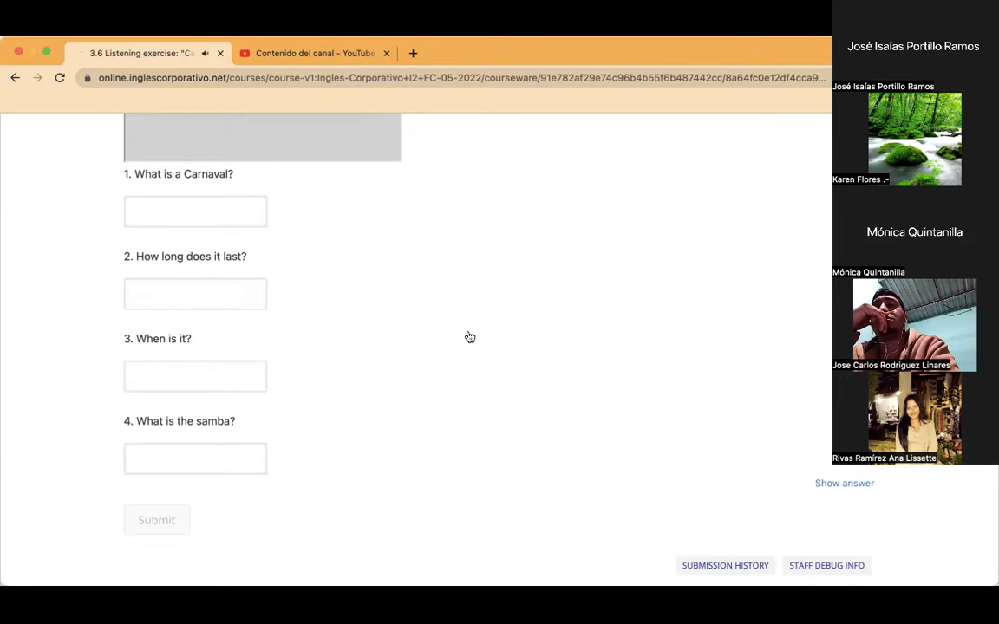
pyautogui.scroll(3, 463, 323)
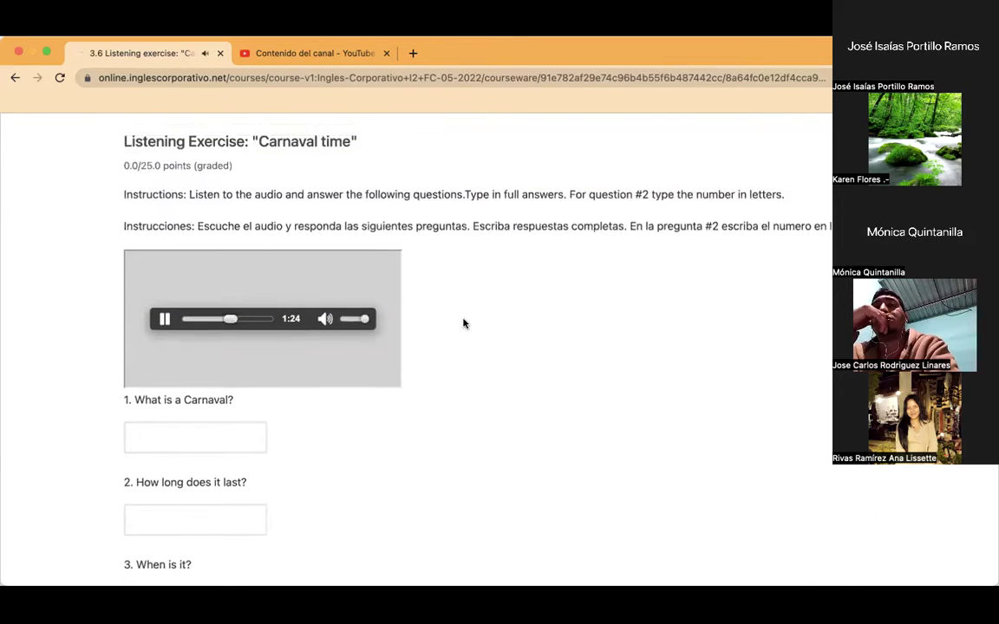
pyautogui.click(165, 320)
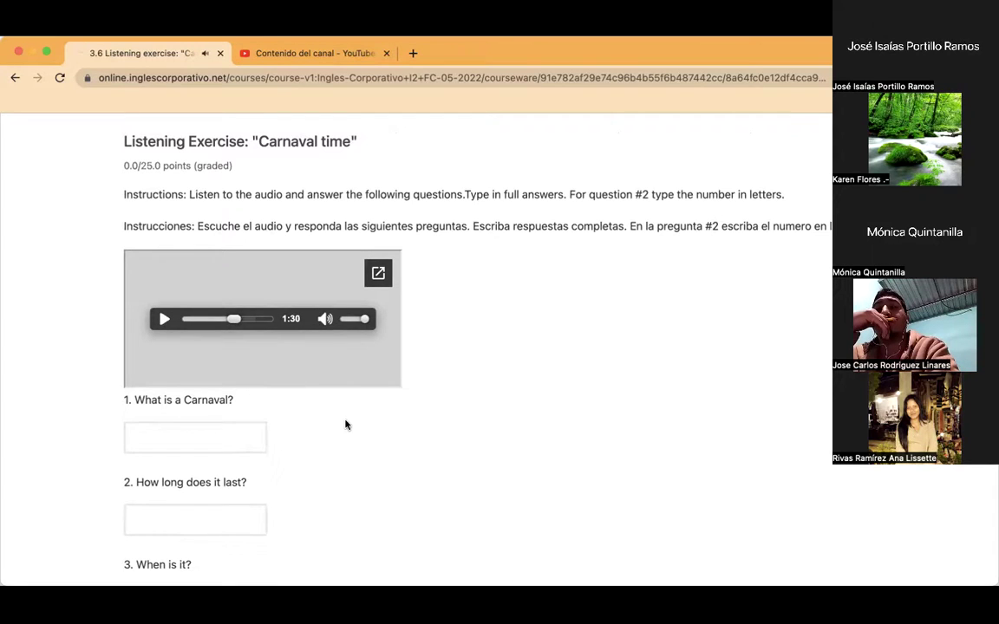
# Answer question 1, "What is a Carnaval?", with the suggested entry "Party".
pyautogui.scroll(-5, 345, 423)
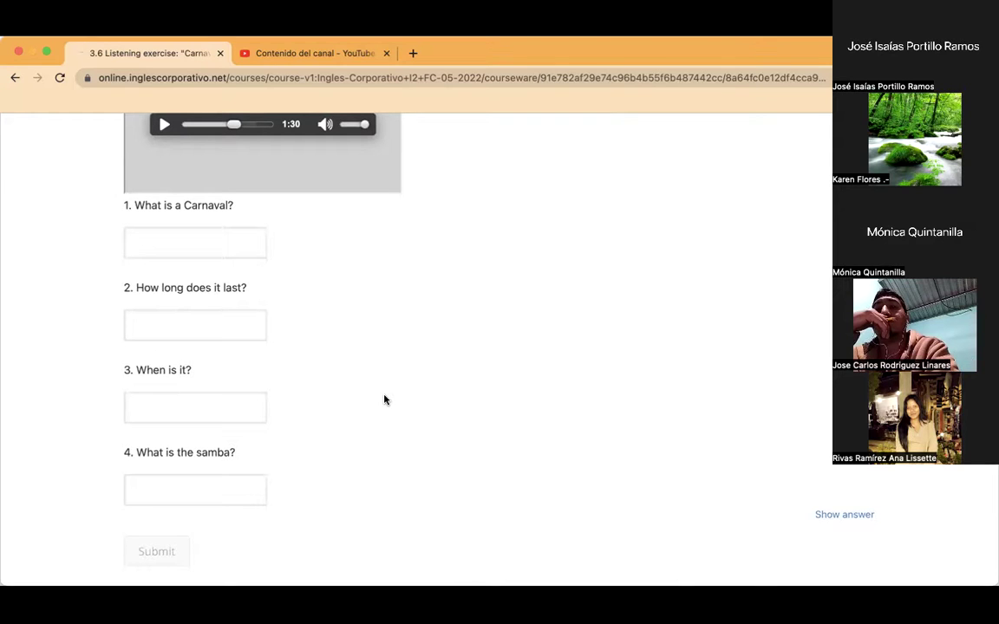
pyautogui.click(195, 235)
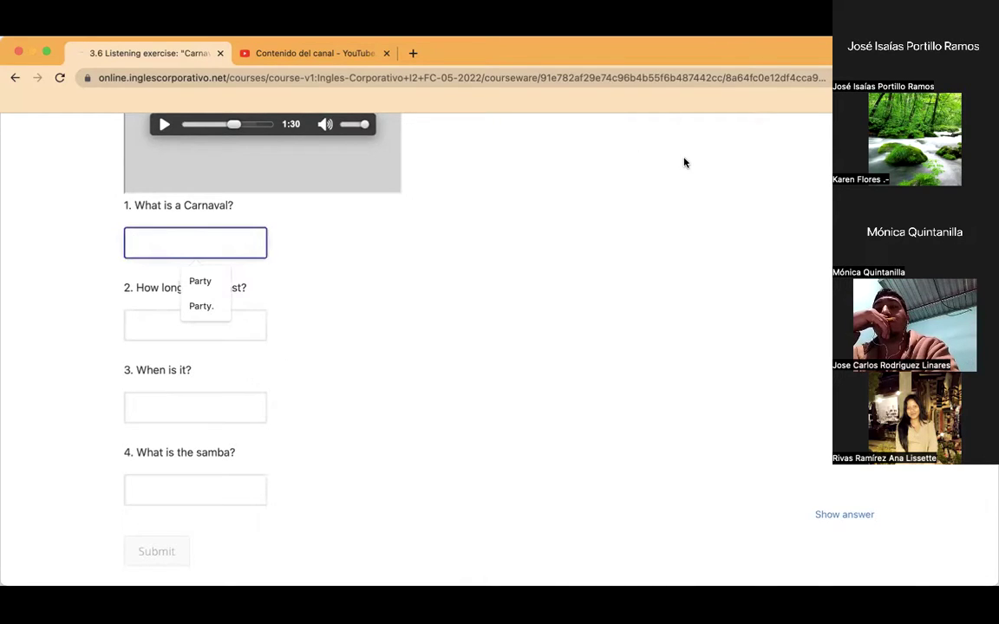
pyautogui.click(659, 203)
pyautogui.press('Tab')
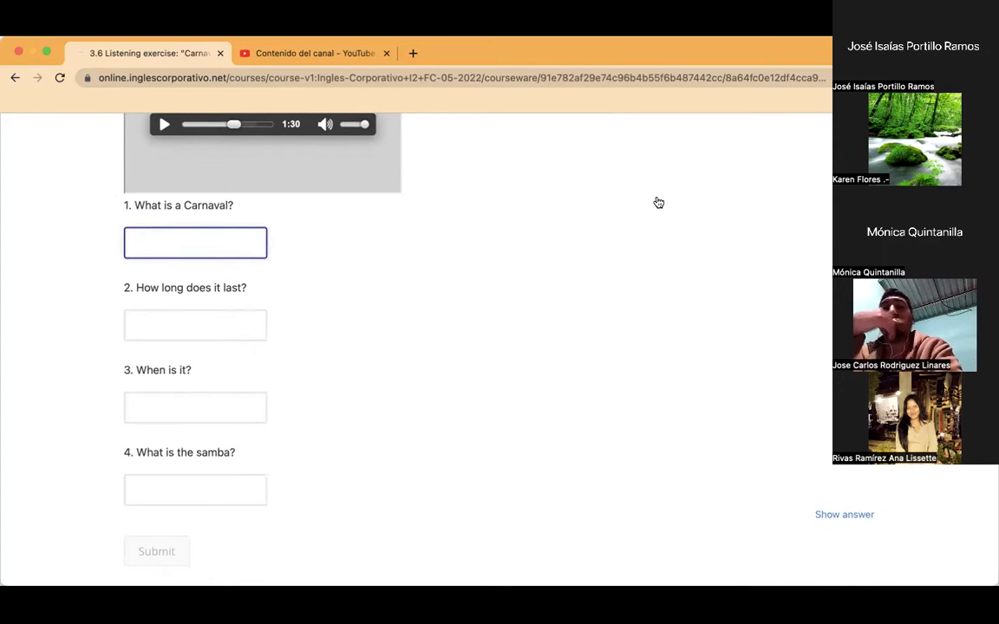
pyautogui.write('Pa')
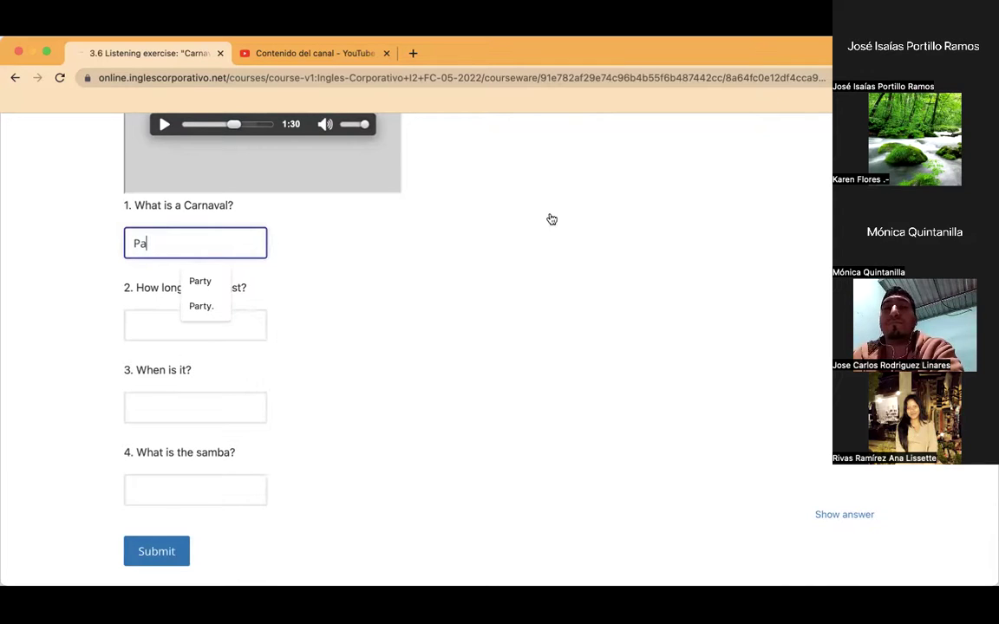
pyautogui.click(189, 286)
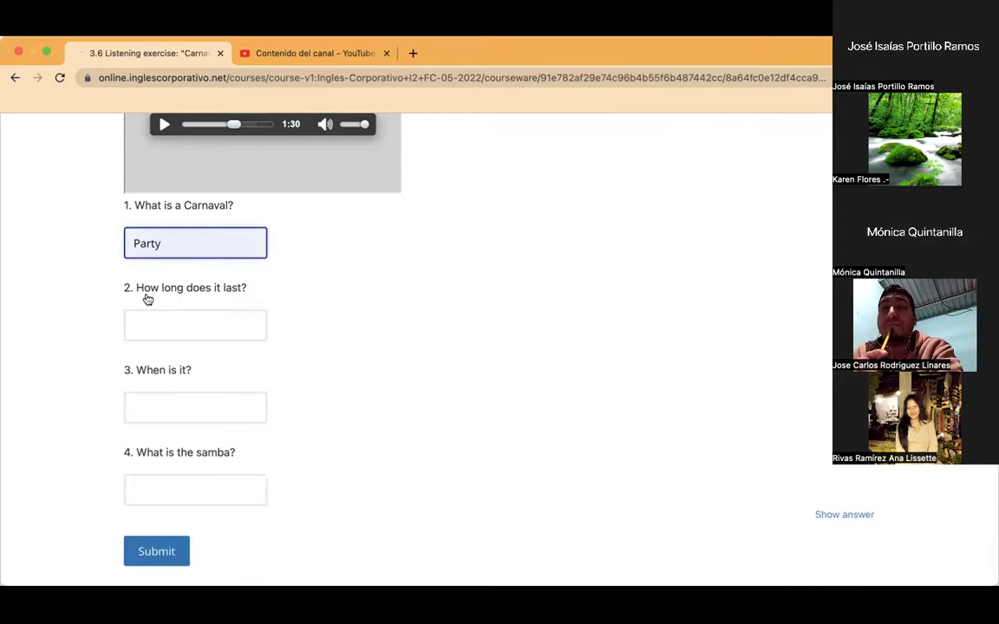
# Answer question 2, "How long does it last?", with "4 days".
pyautogui.click(230, 322)
pyautogui.write('4')
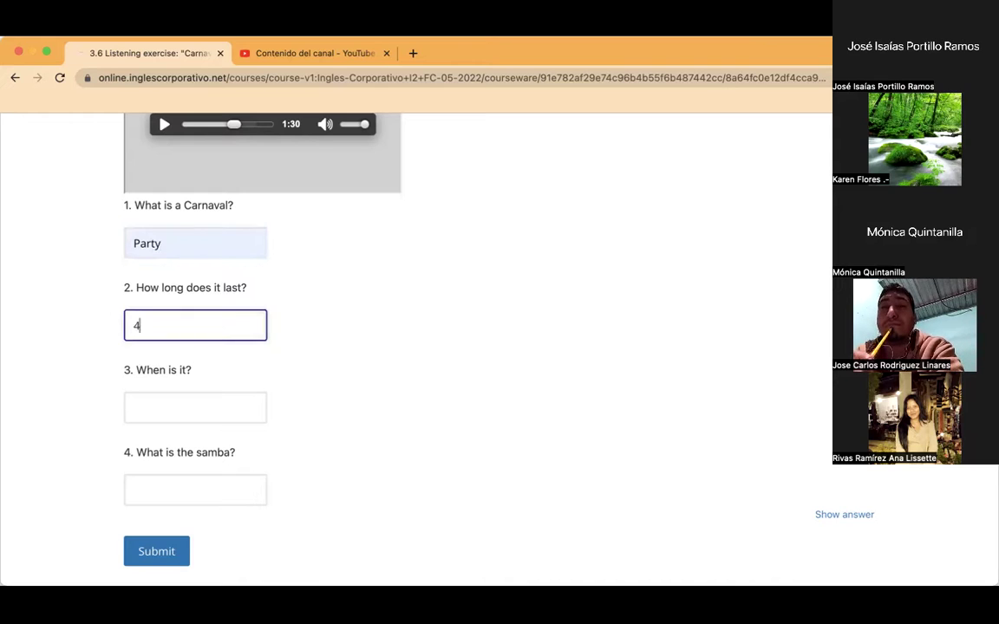
pyautogui.write(' days')
# Answer question 3, "When is it?", with "February and March".
pyautogui.click(209, 404)
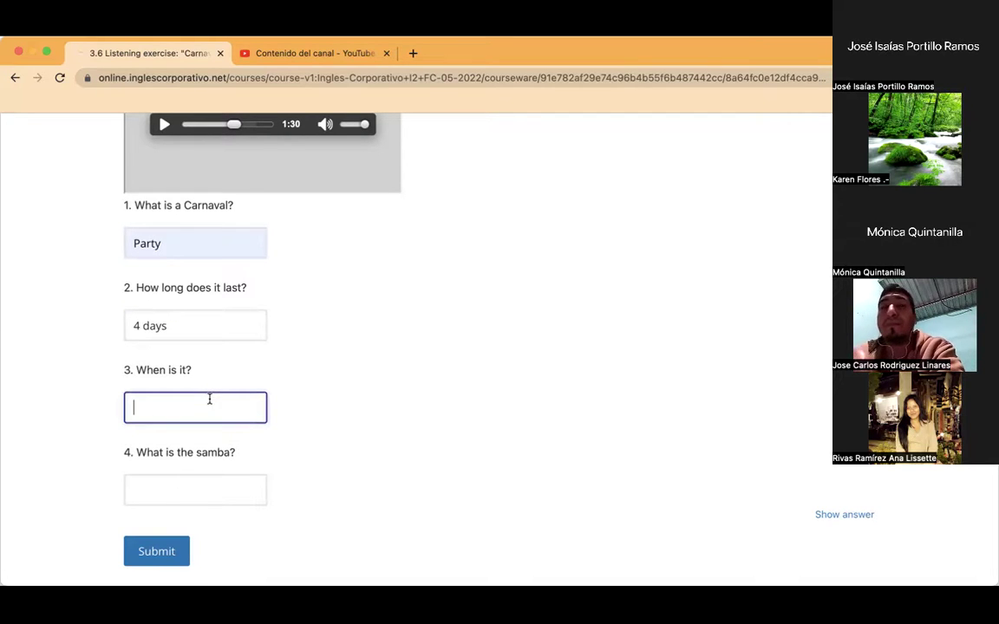
pyautogui.write('February')
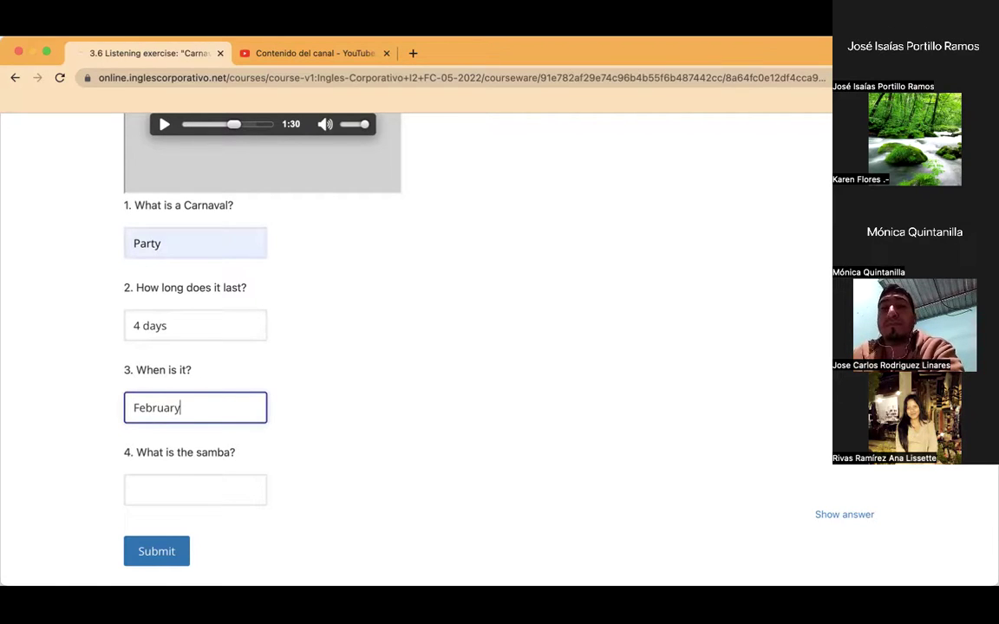
pyautogui.write(' and MA')
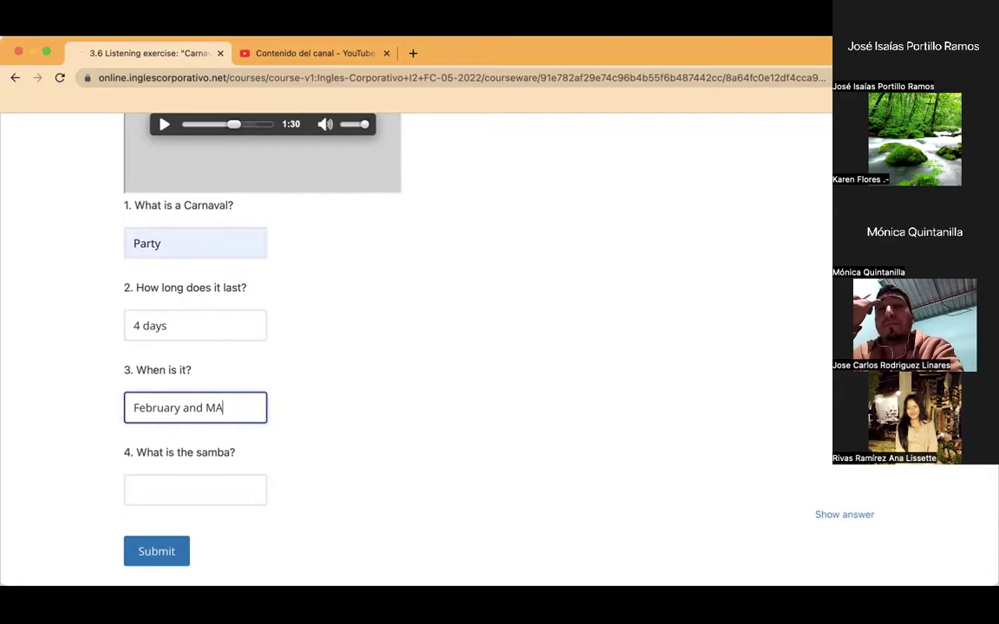
pyautogui.press('BackSpace')
pyautogui.write('arch')
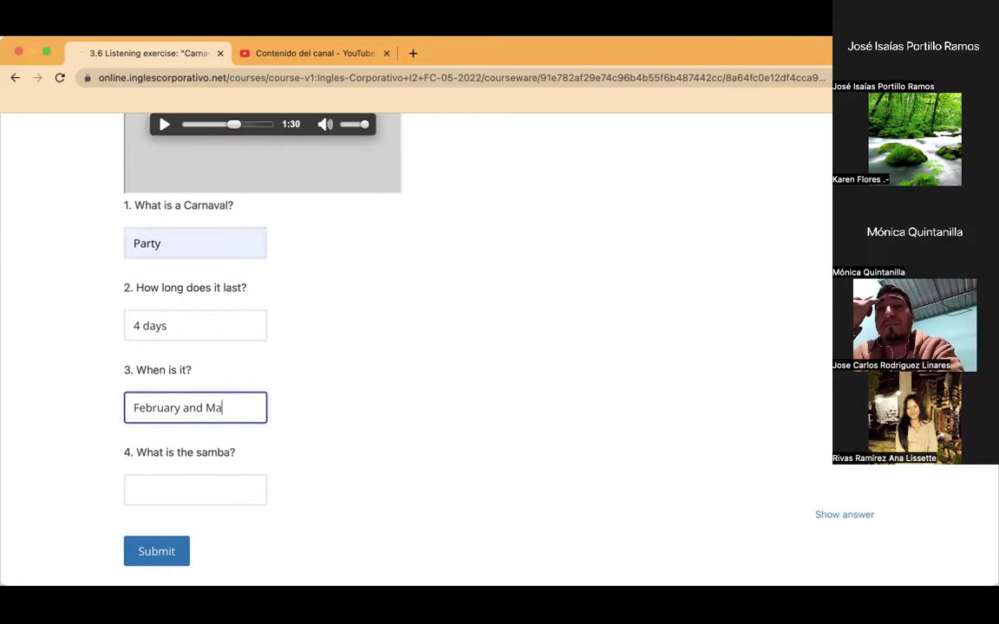
# Answer question 4, "What is the samba?", with "Dance".
pyautogui.click(174, 482)
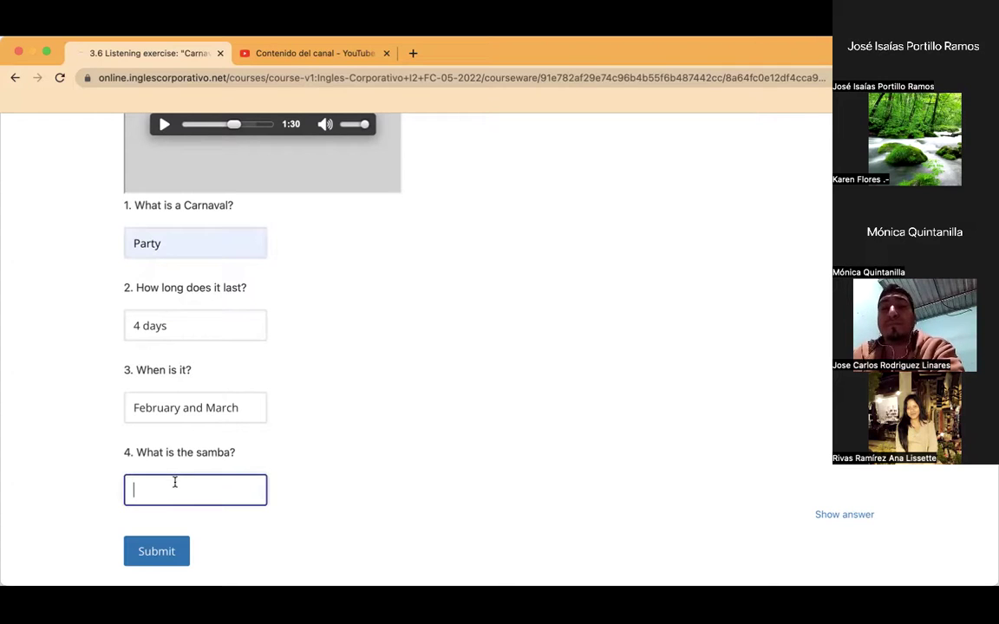
pyautogui.write('Dane')
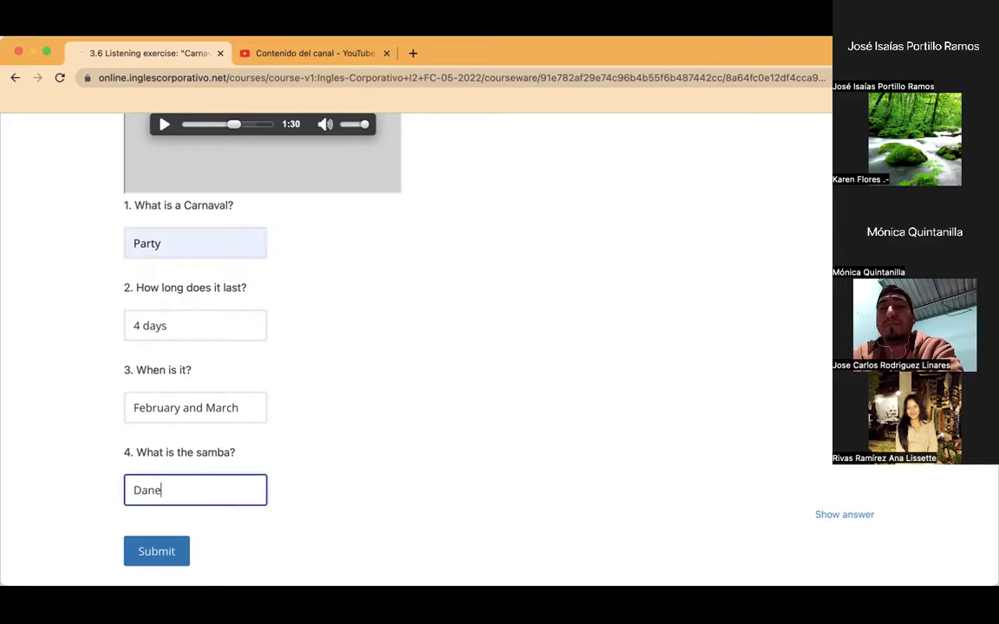
pyautogui.press('BackSpace')
pyautogui.write('ce')
# Play the rest of the audio to its end and reveal the accepted answers to compare them with the entries.
pyautogui.click(165, 125)
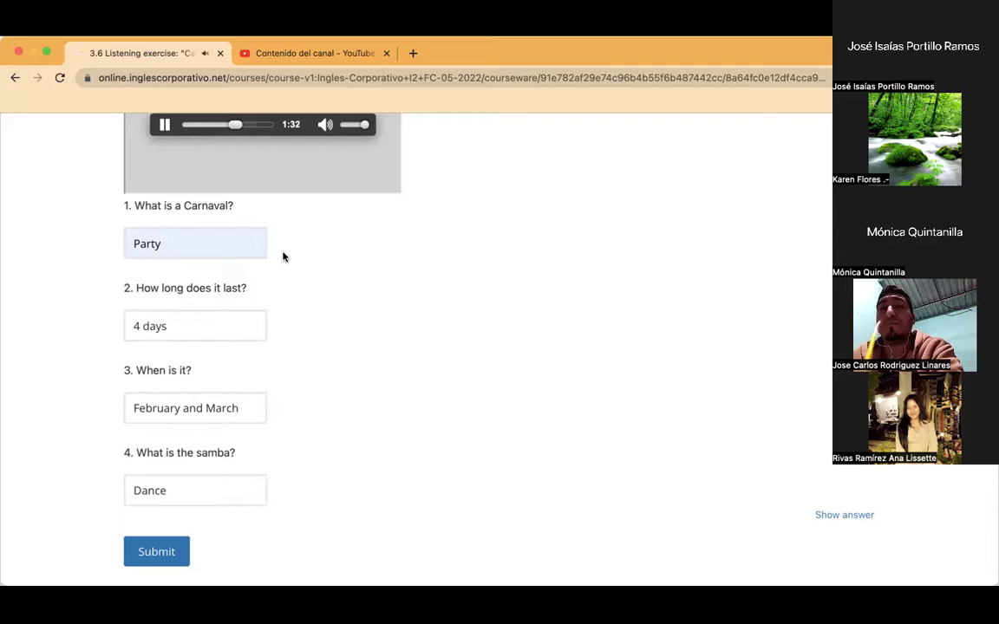
pyautogui.click(246, 313)
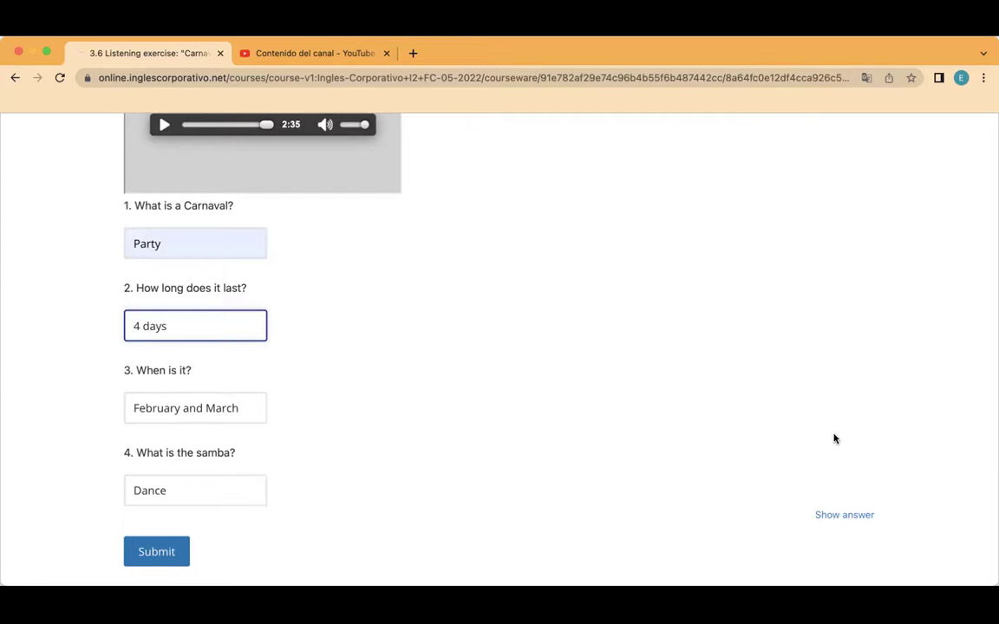
pyautogui.click(845, 516)
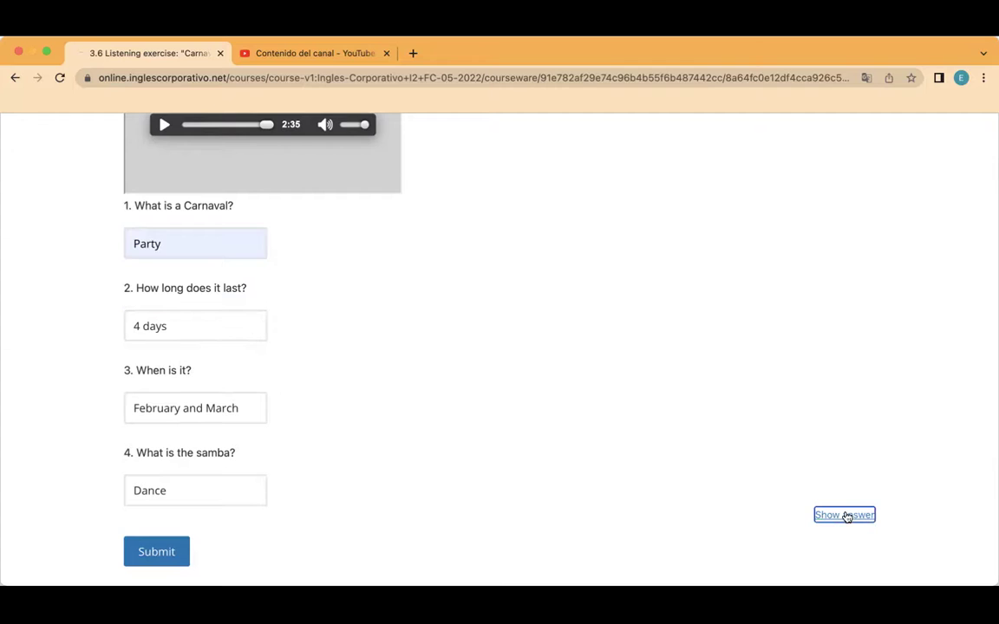
pyautogui.scroll(5, 637, 401)
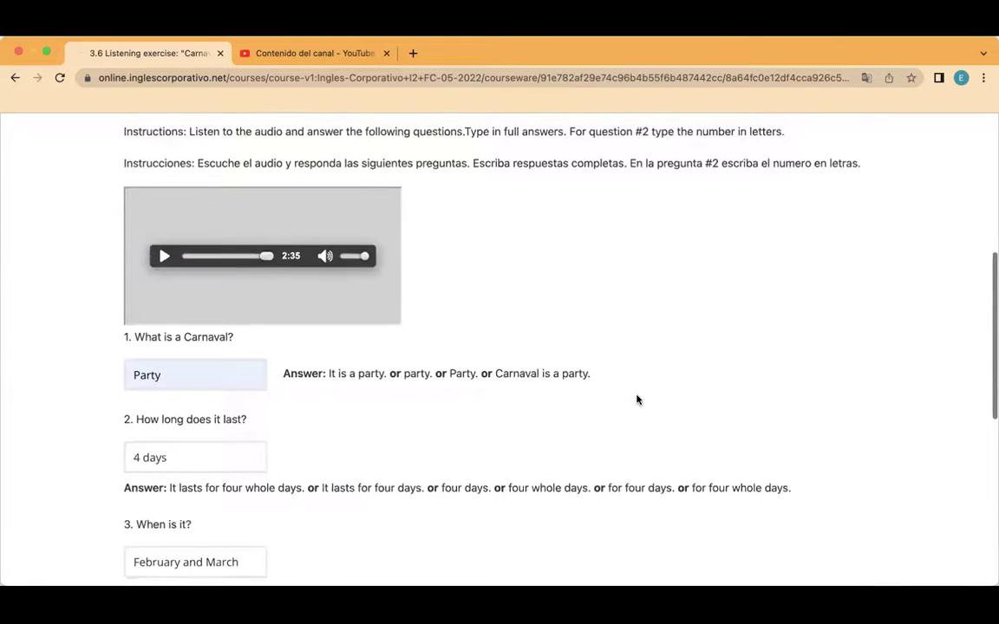
pyautogui.scroll(-2, 637, 400)
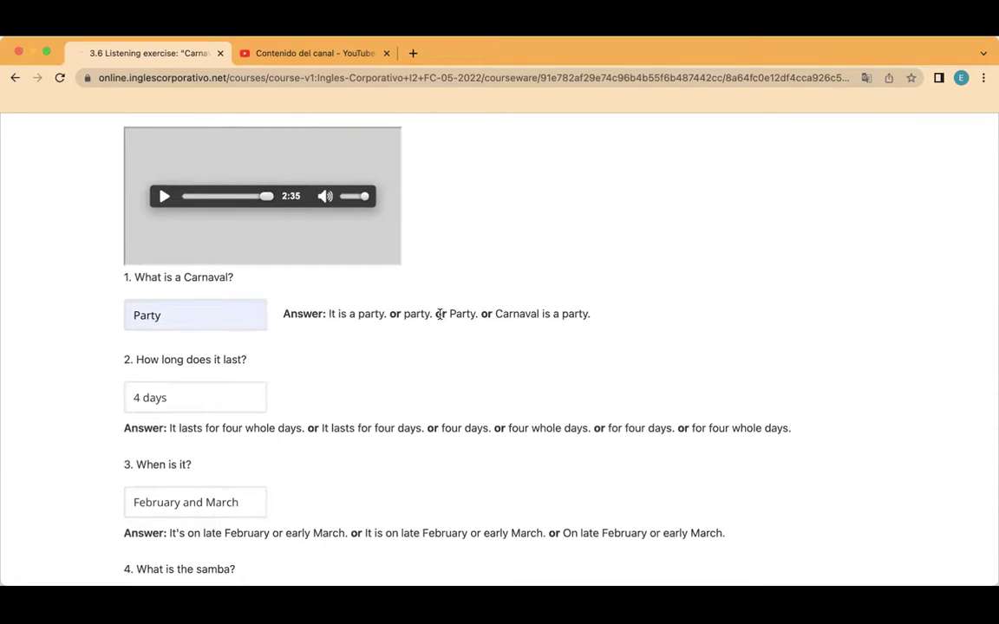
# Correct answer 1 to "Party." and answer 2 to "four days.", following the accepted answers.
pyautogui.click(228, 312)
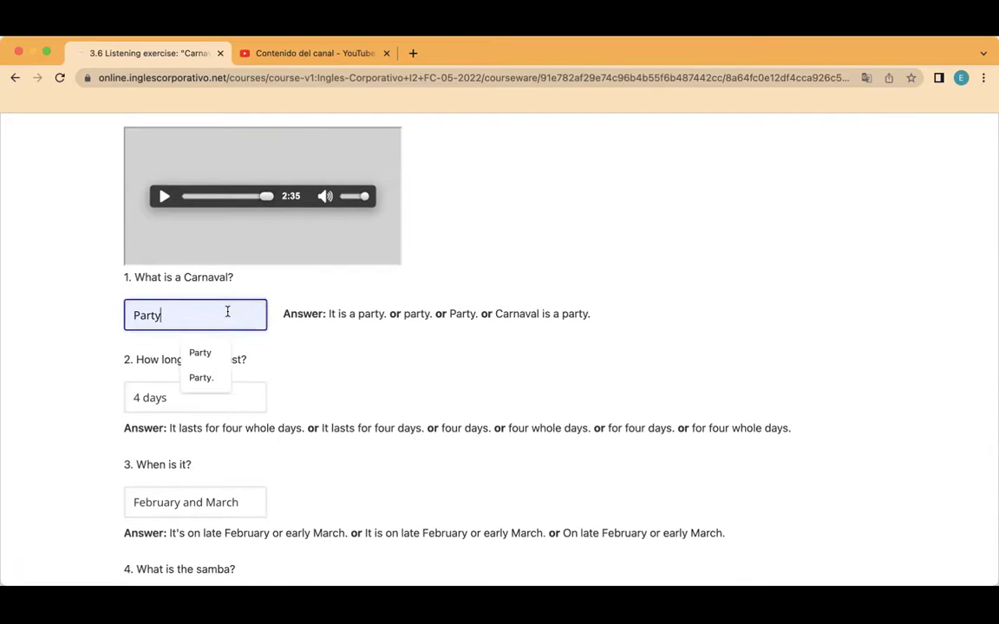
pyautogui.click(198, 378)
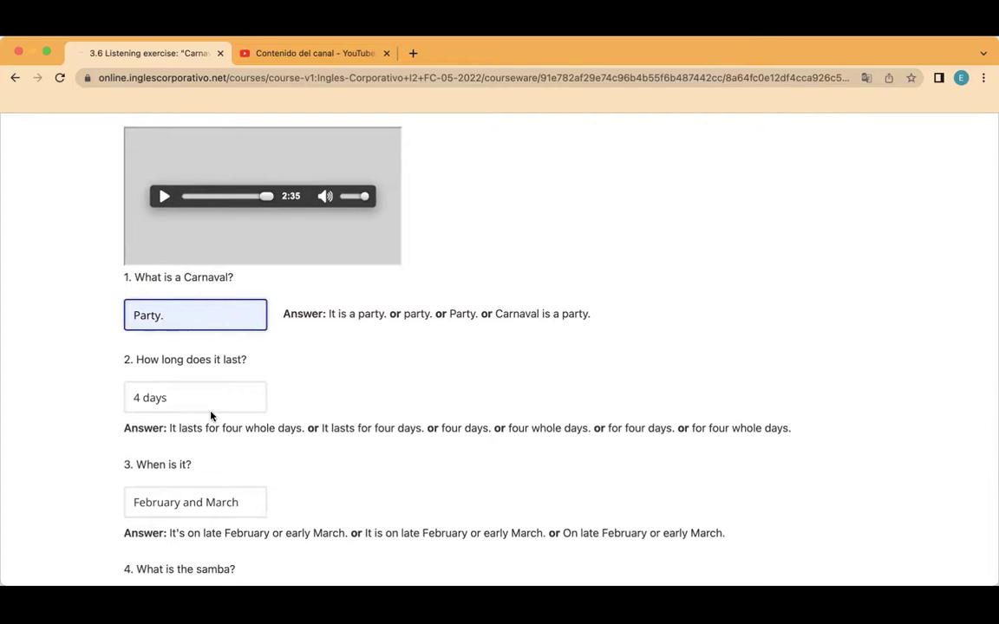
pyautogui.click(140, 395)
pyautogui.press('BackSpace')
pyautogui.press('BackSpace')
pyautogui.write('four')
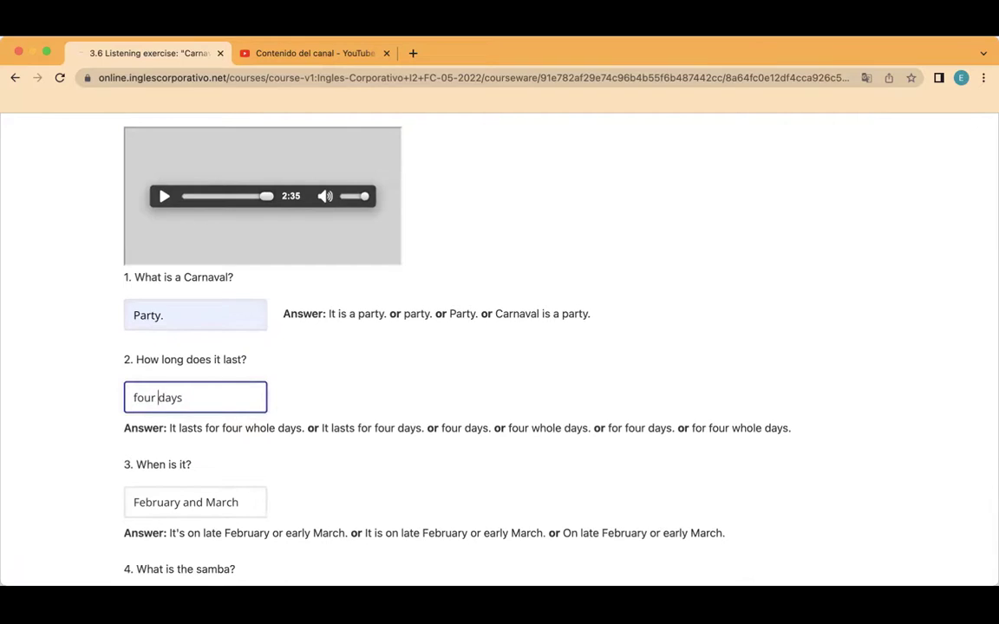
pyautogui.moveTo(490, 425); pyautogui.dragTo(428, 433)
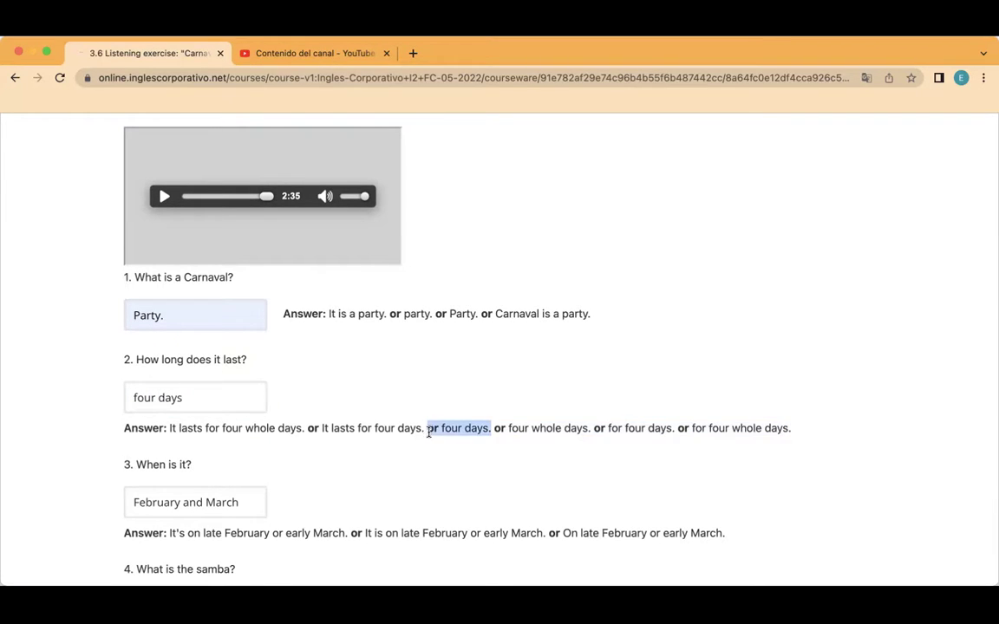
pyautogui.click(437, 449)
pyautogui.click(218, 397)
pyautogui.write('.')
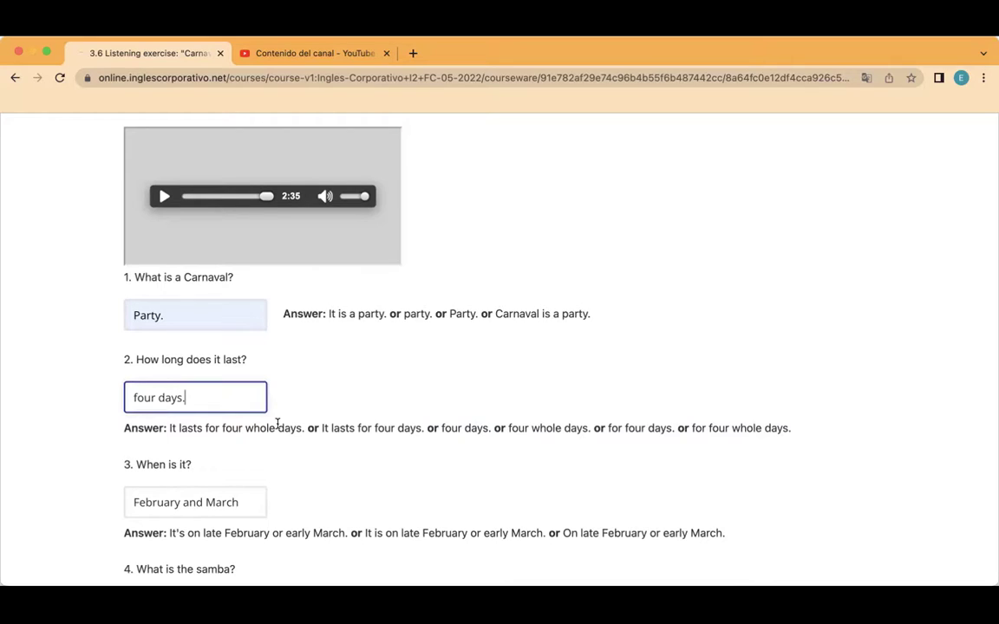
# Change answer 3 to "February or March" and highlight the first accepted answer below it.
pyautogui.scroll(-5, 302, 471)
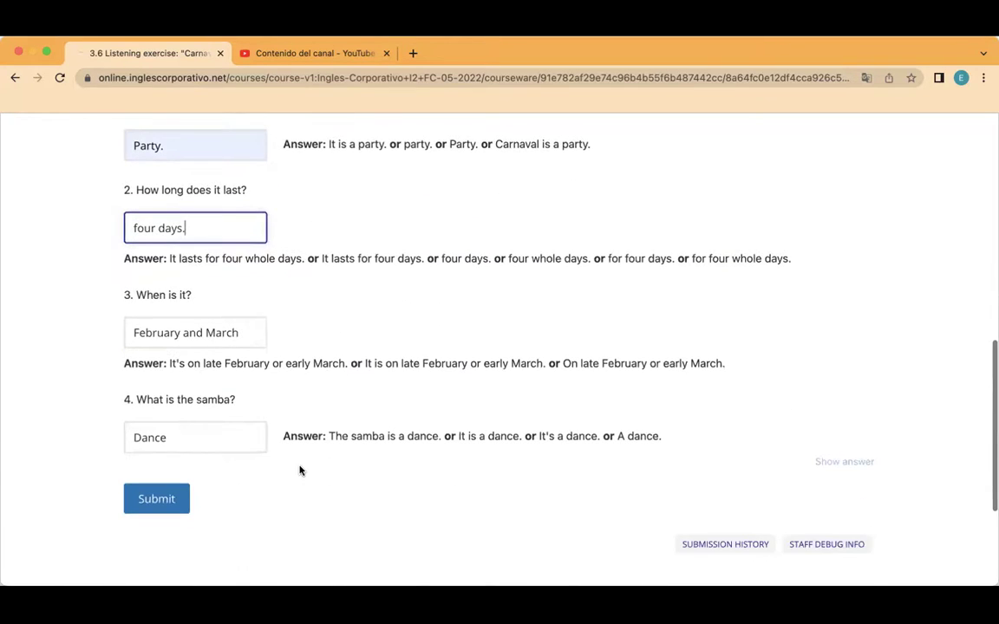
pyautogui.click(201, 332)
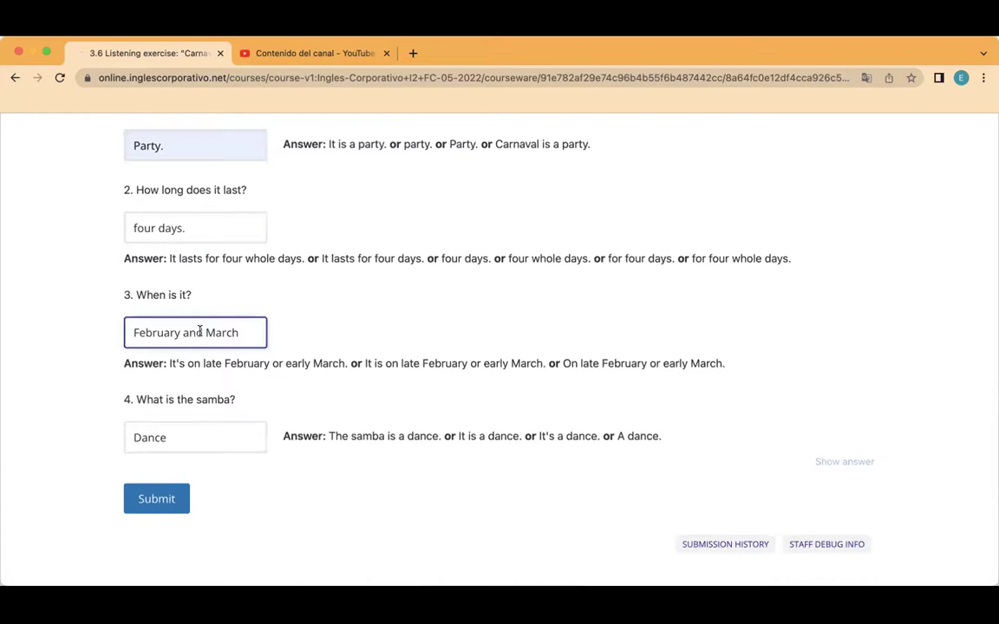
pyautogui.press('BackSpace')
pyautogui.press('BackSpace')
pyautogui.press('BackSpace')
pyautogui.write('or')
pyautogui.moveTo(165, 365); pyautogui.dragTo(349, 364)
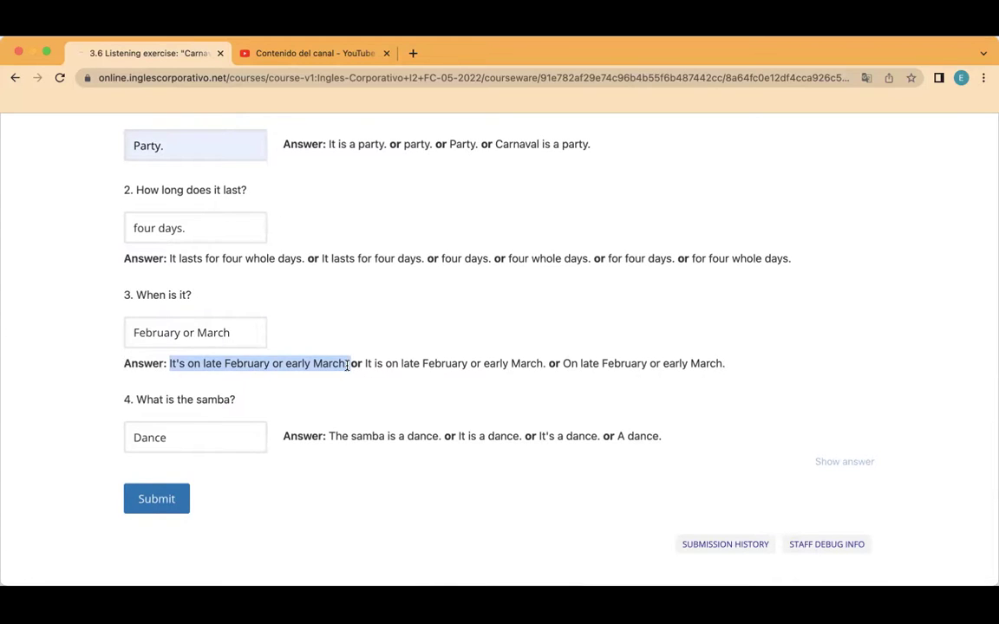
# Change answer 4 about the samba to "A dance." and return to the exercise heading.
pyautogui.click(127, 441)
pyautogui.write('A')
pyautogui.press('Right')
pyautogui.press('BackSpace')
pyautogui.write('d')
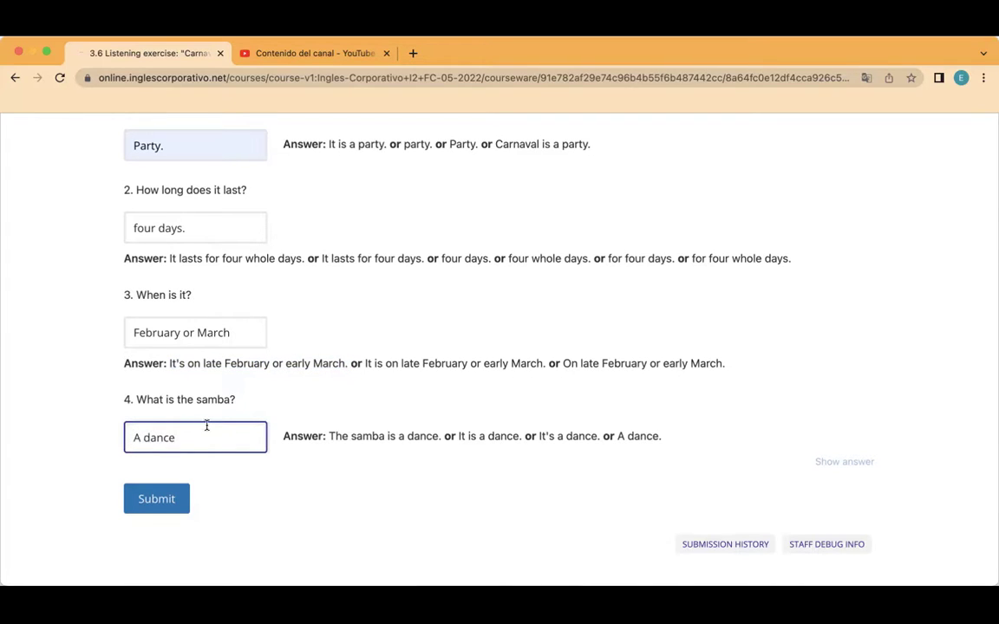
pyautogui.press('Right')
pyautogui.press('Right')
pyautogui.press('Right')
pyautogui.press('Right')
pyautogui.write('.')
pyautogui.scroll(-1, 499, 347)
pyautogui.scroll(5, 499, 347)
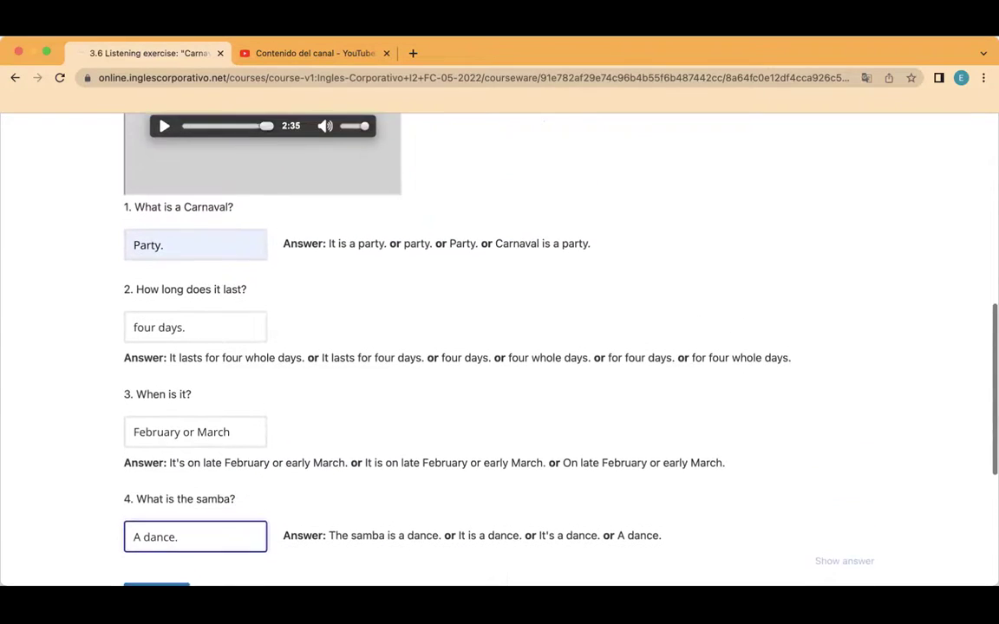
pyautogui.scroll(6, 492, 134)
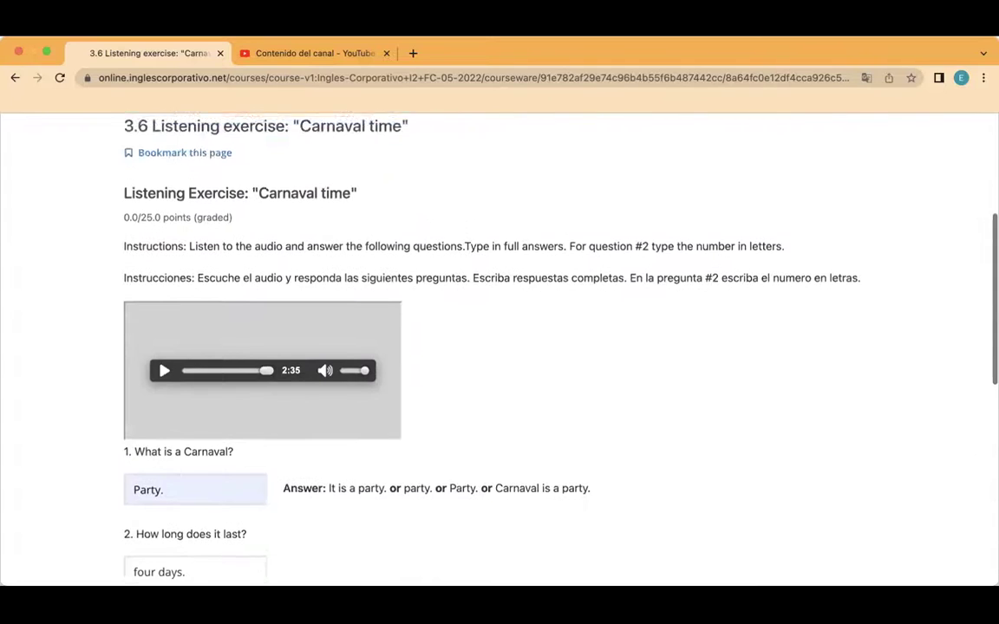